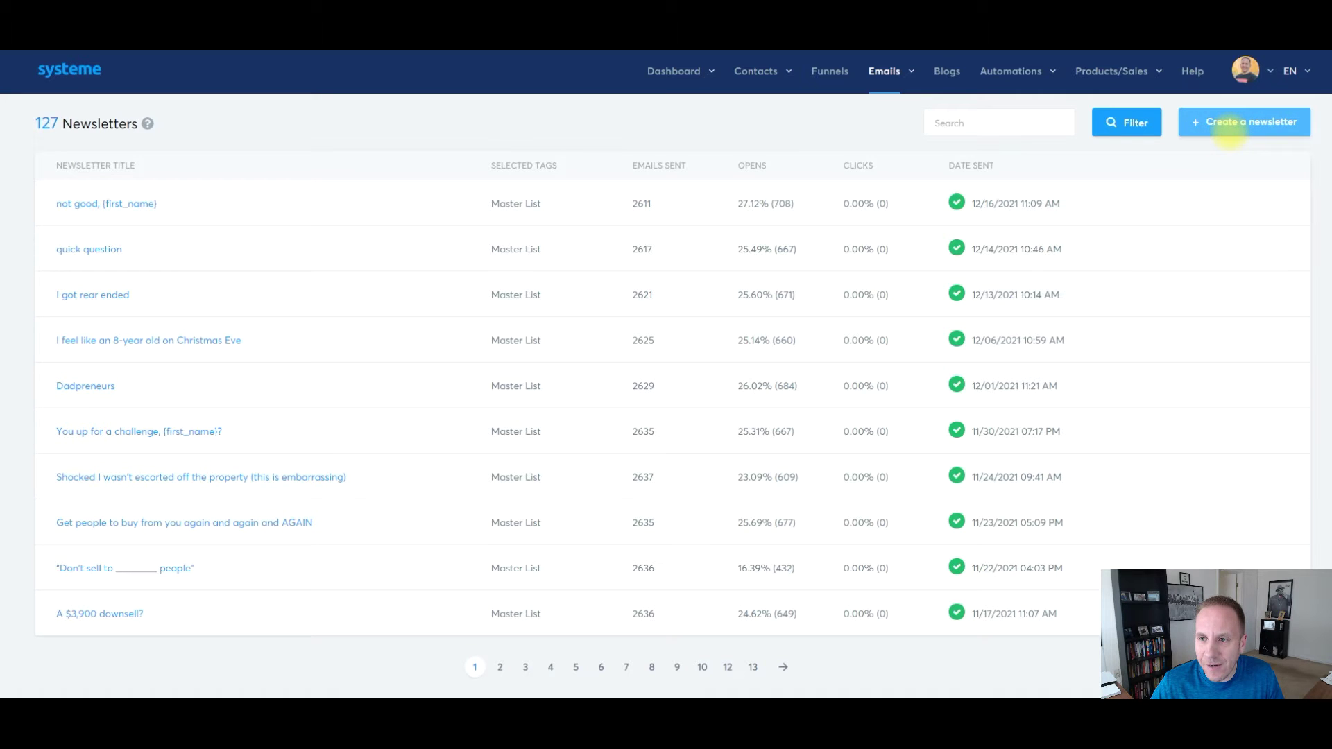
Create a newsletter with the subject 'hey dads...' using the classic editor
{"action": "left_click", "coordinate": [1232, 132]}
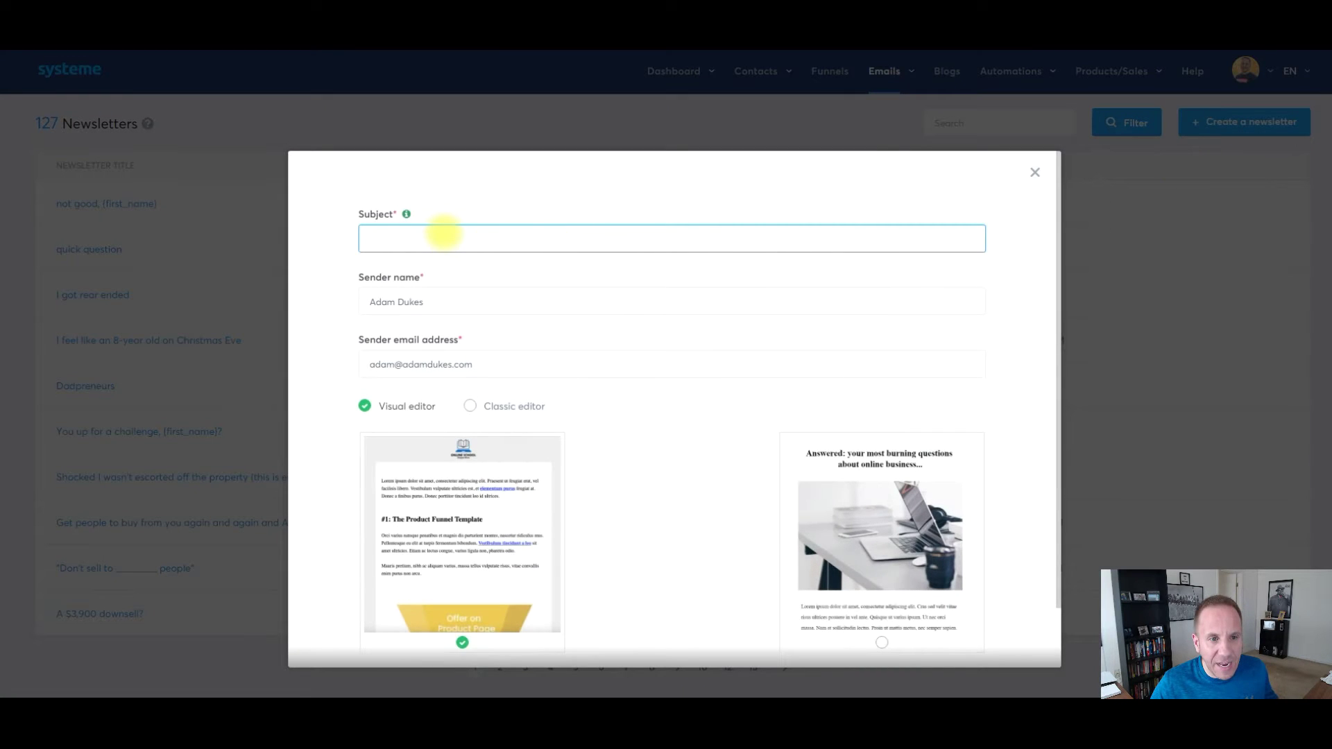
{"action": "type", "text": "hey"}
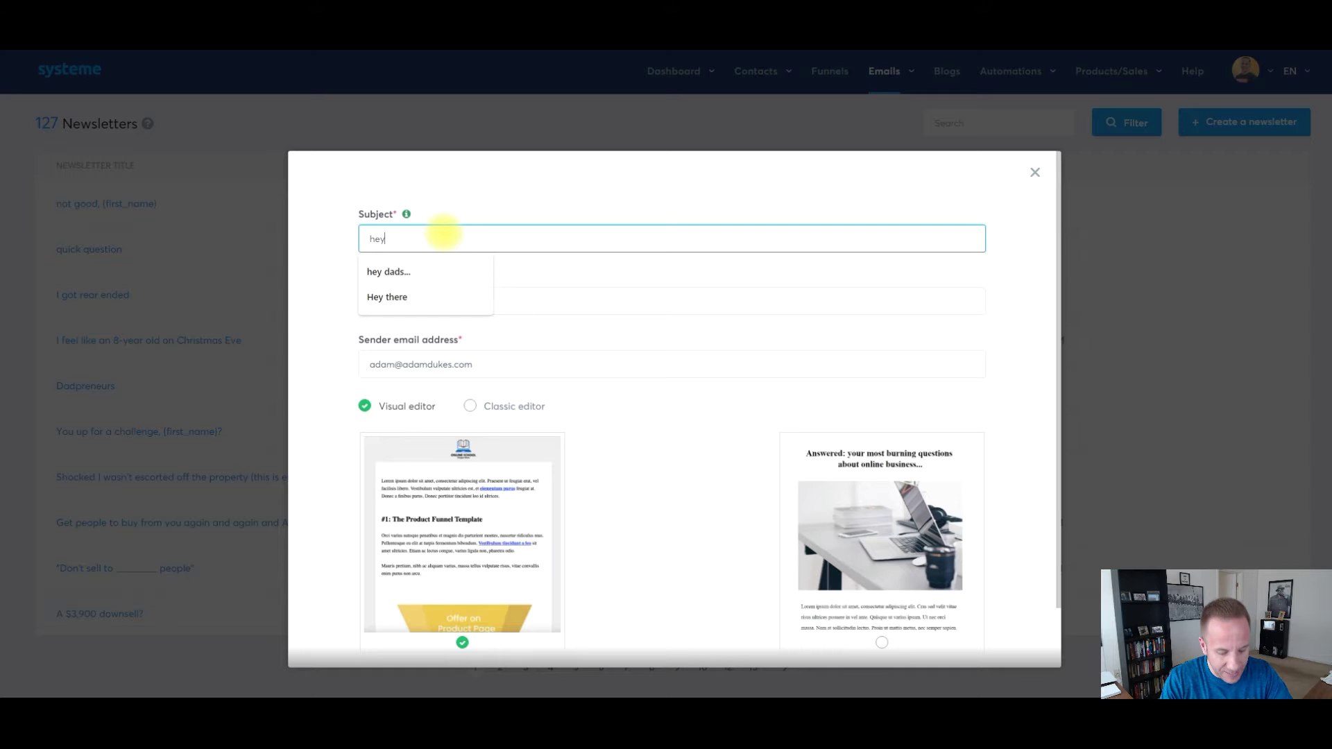
{"action": "type", "text": " dads..."}
{"action": "key", "text": "Tab"}
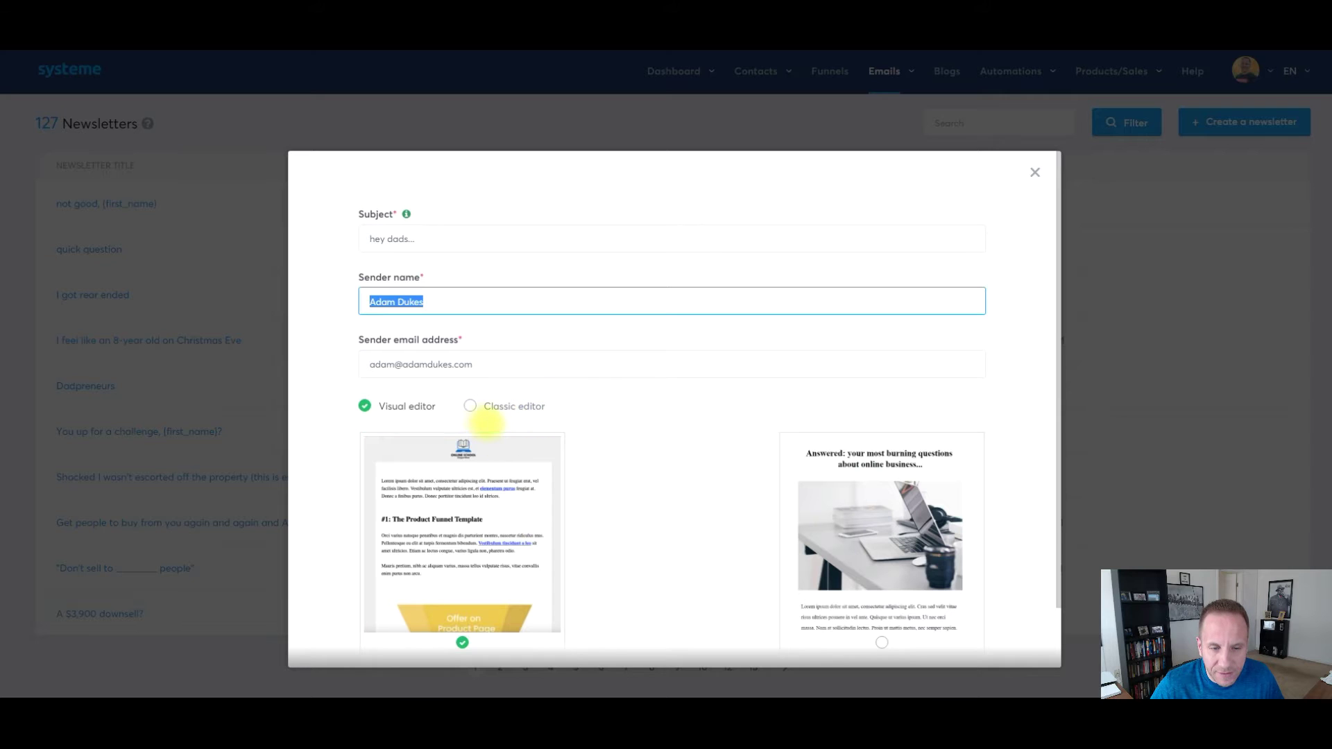
{"action": "left_click", "coordinate": [470, 406]}
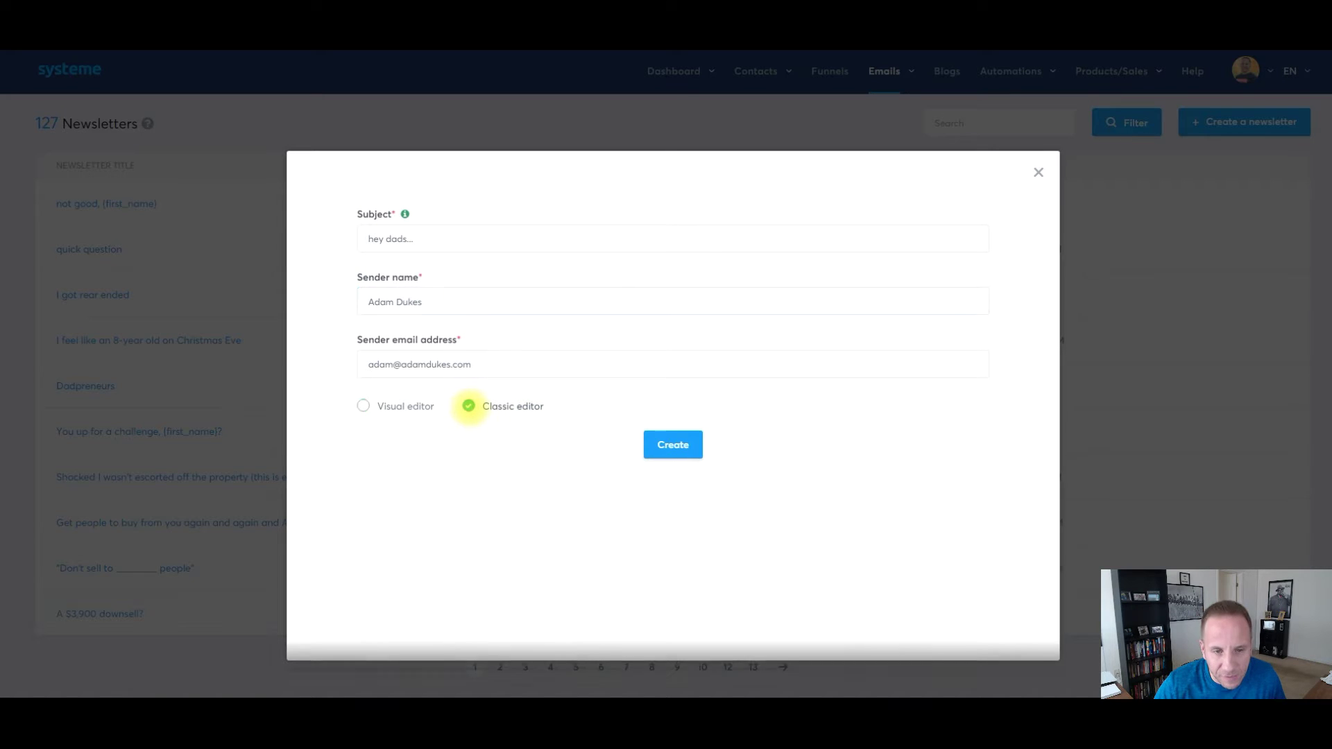
{"action": "left_click", "coordinate": [381, 406]}
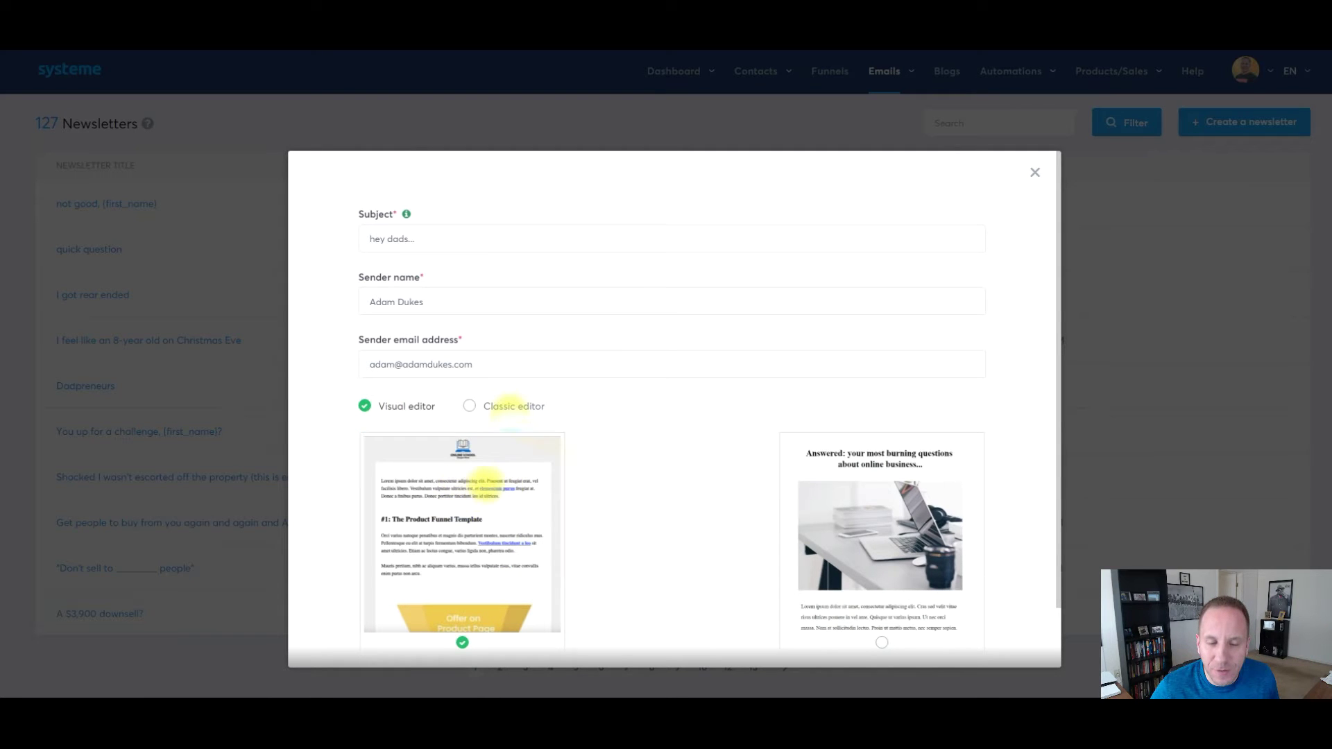
{"action": "left_click", "coordinate": [507, 408]}
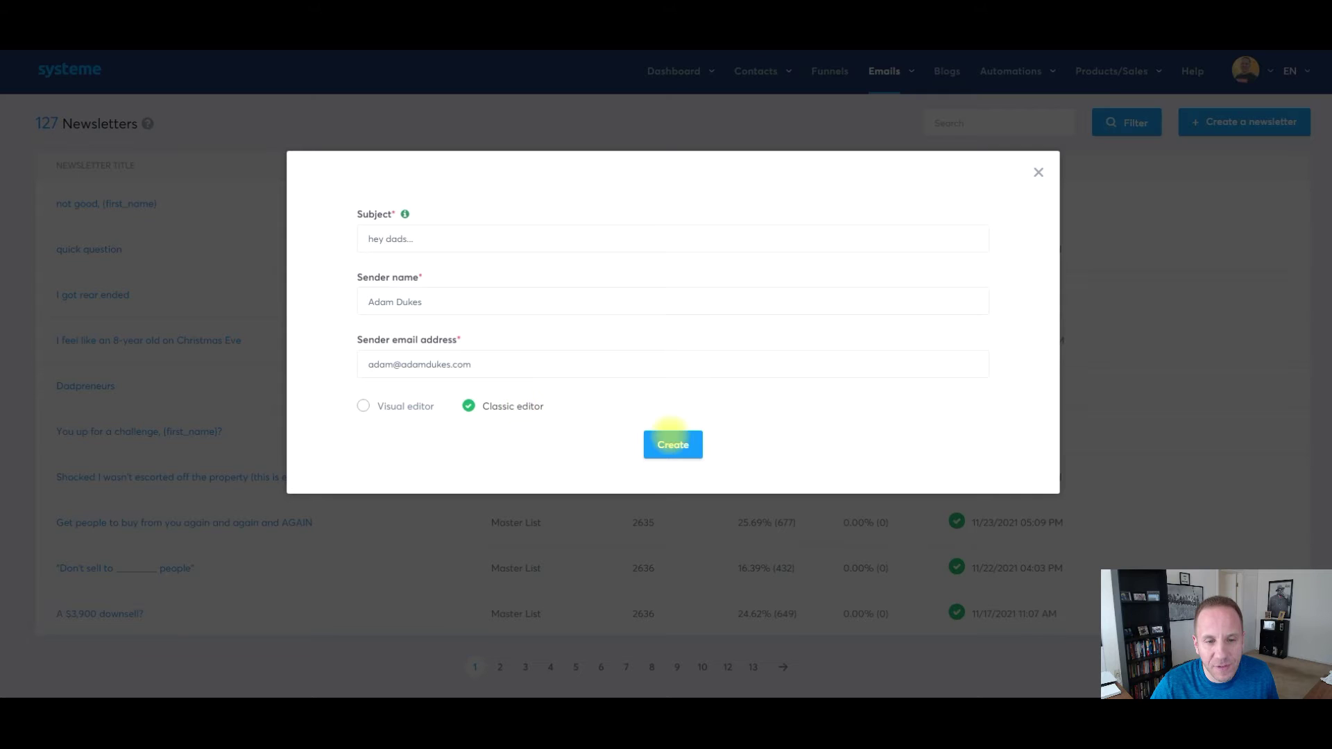
{"action": "left_click", "coordinate": [672, 444]}
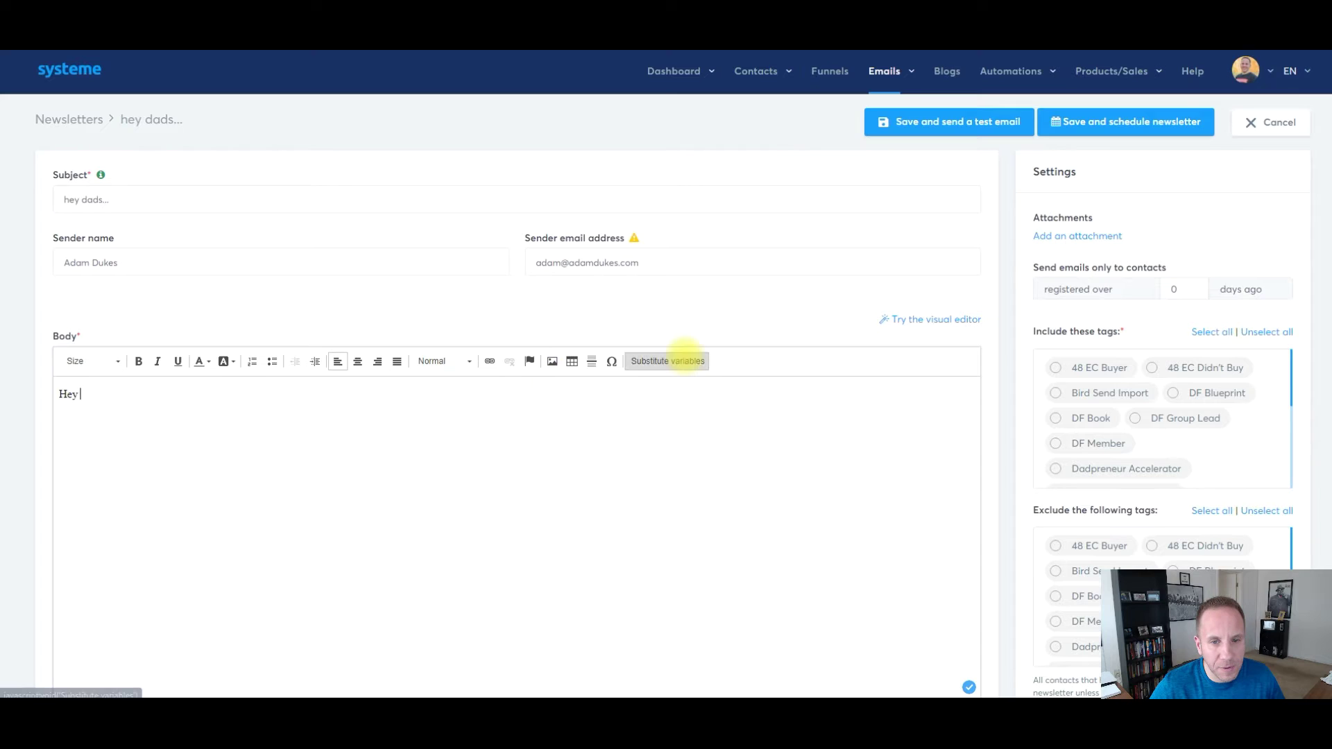
Insert the First name substitute variable after the 'Hey' greeting
{"action": "left_click", "coordinate": [668, 360]}
{"action": "left_click", "coordinate": [637, 333]}
{"action": "left_click", "coordinate": [562, 360]}
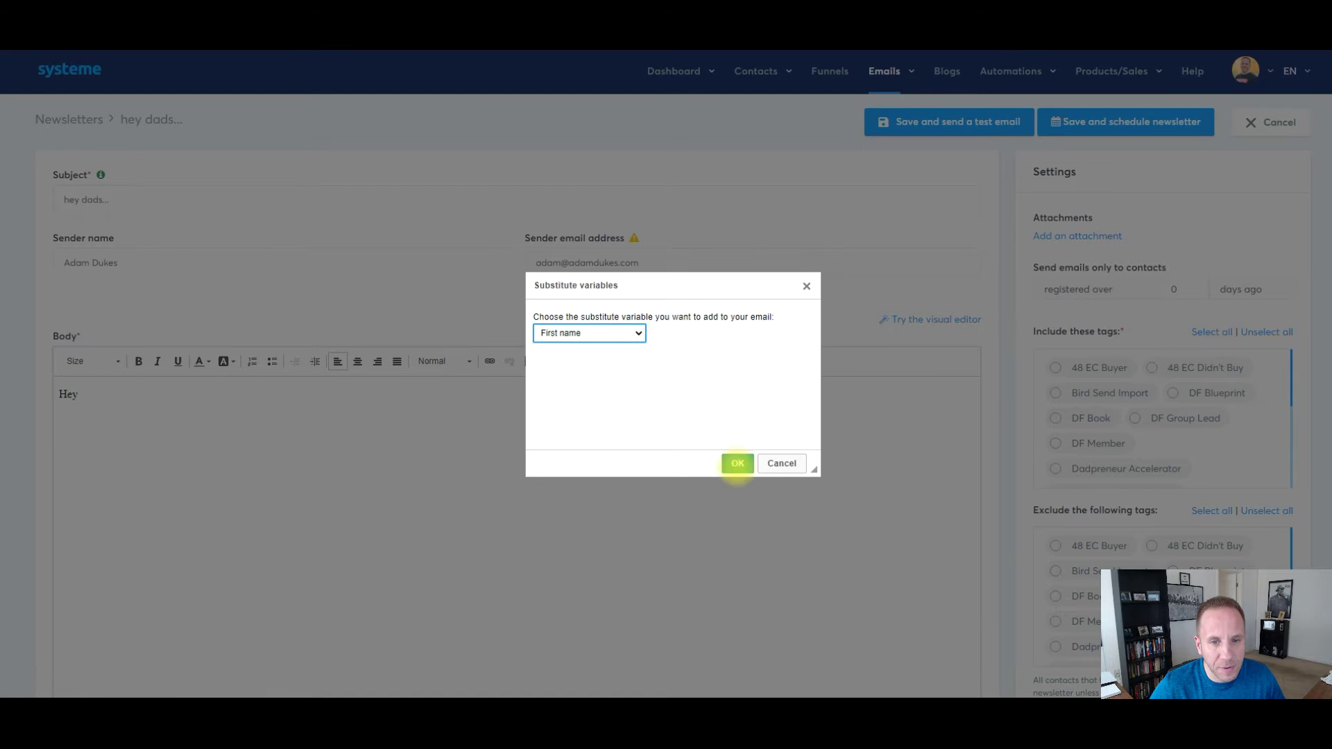
{"action": "left_click", "coordinate": [737, 464]}
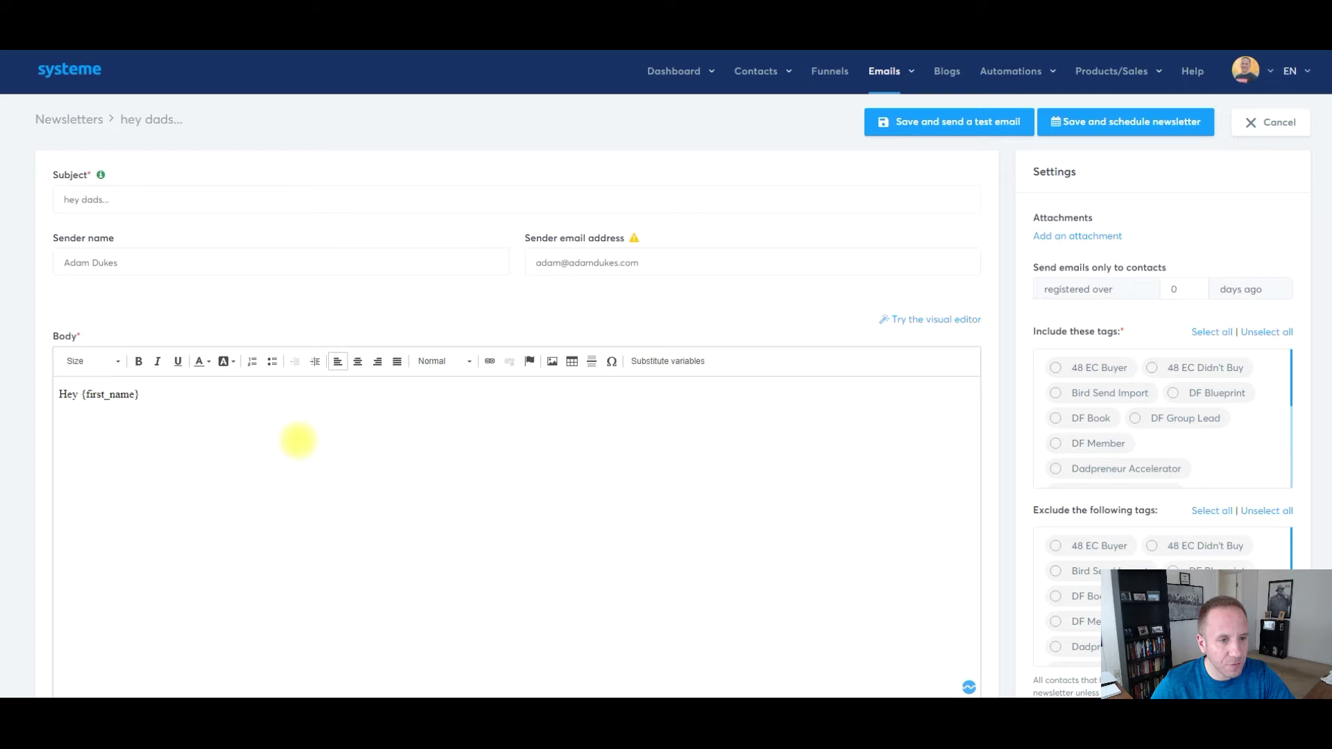
{"action": "type", "text": "Wanted yo"}
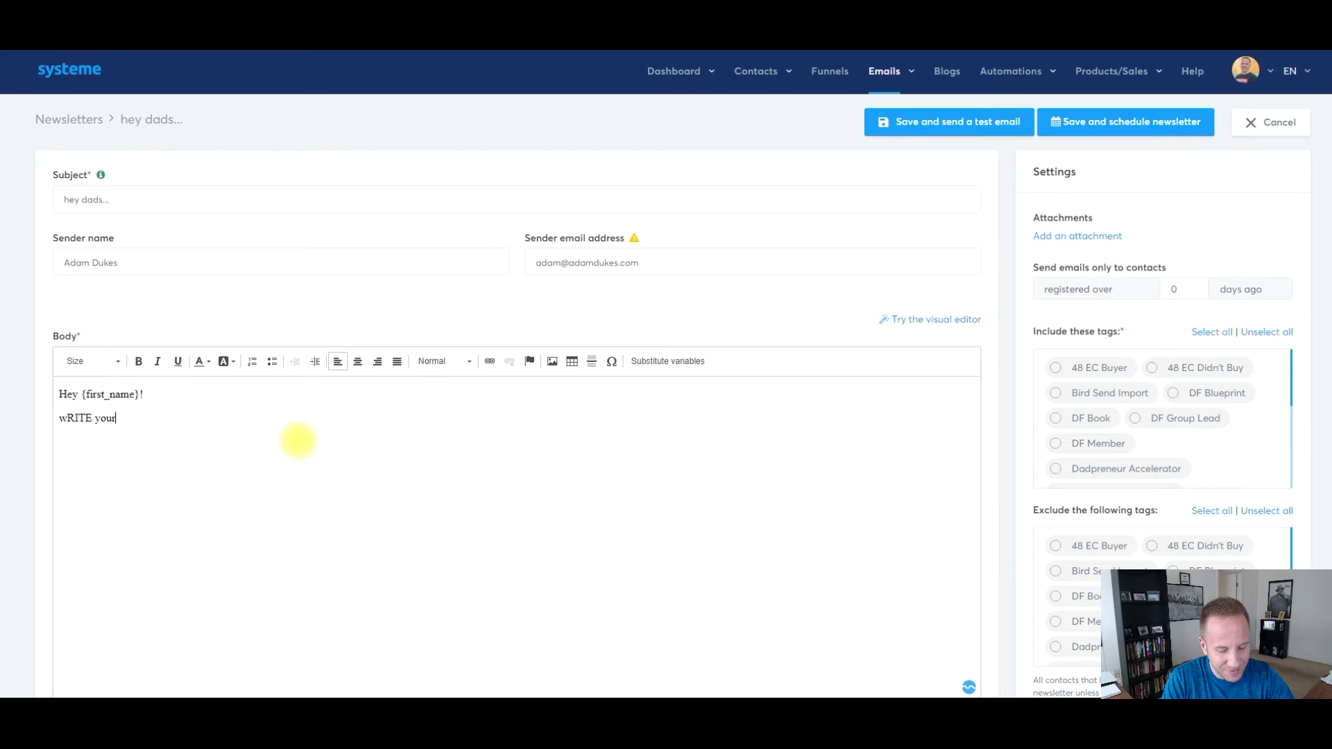
{"action": "type", "text": " email content here..."}
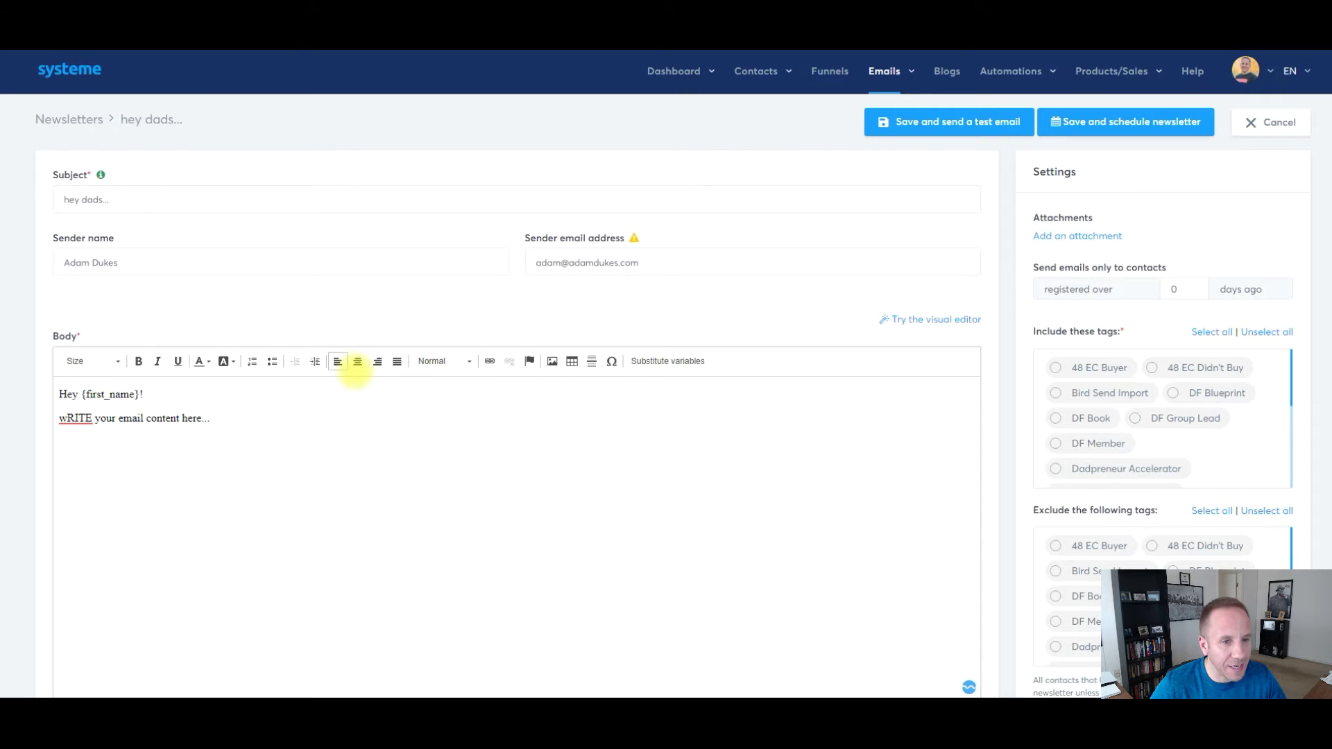
Add a three-item bulleted list (#1, #2, #3) below the content line
{"action": "key", "text": "Return"}
{"action": "left_click", "coordinate": [272, 363]}
{"action": "type", "text": "31"}
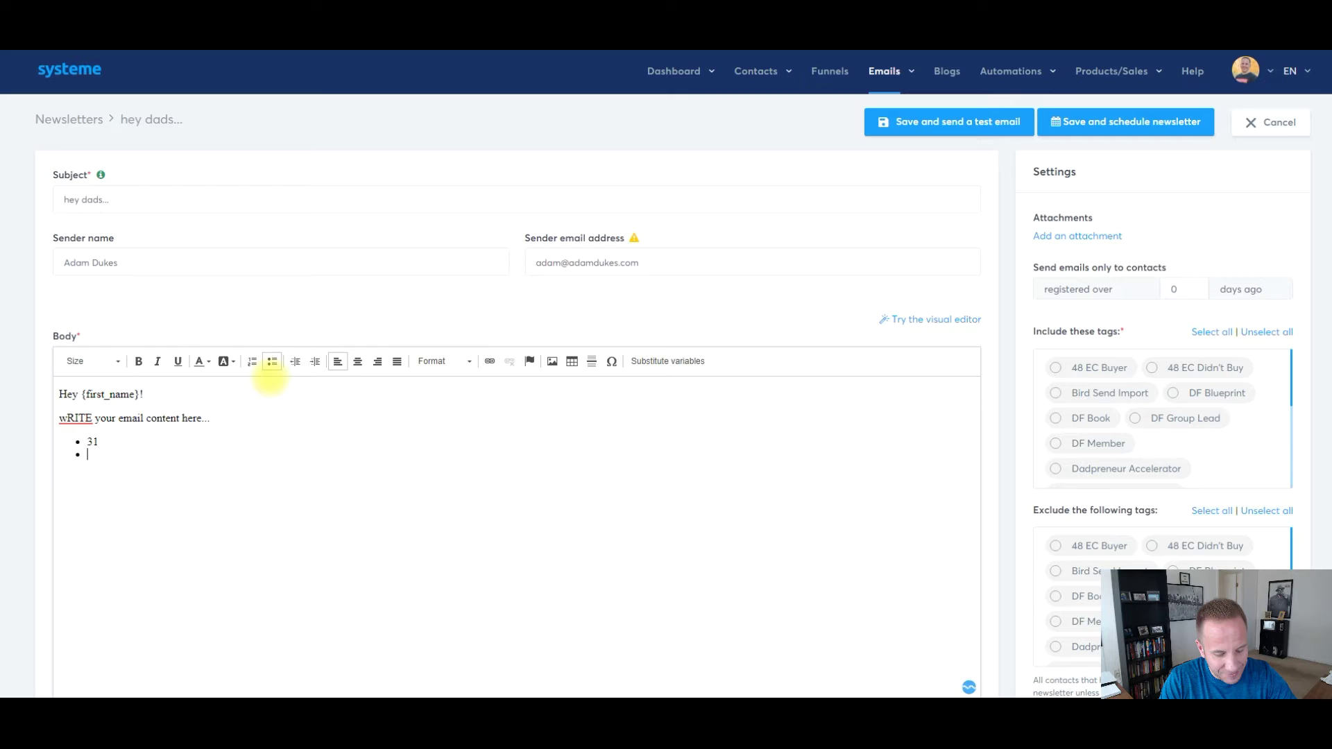
{"action": "type", "text": "#2 #2"}
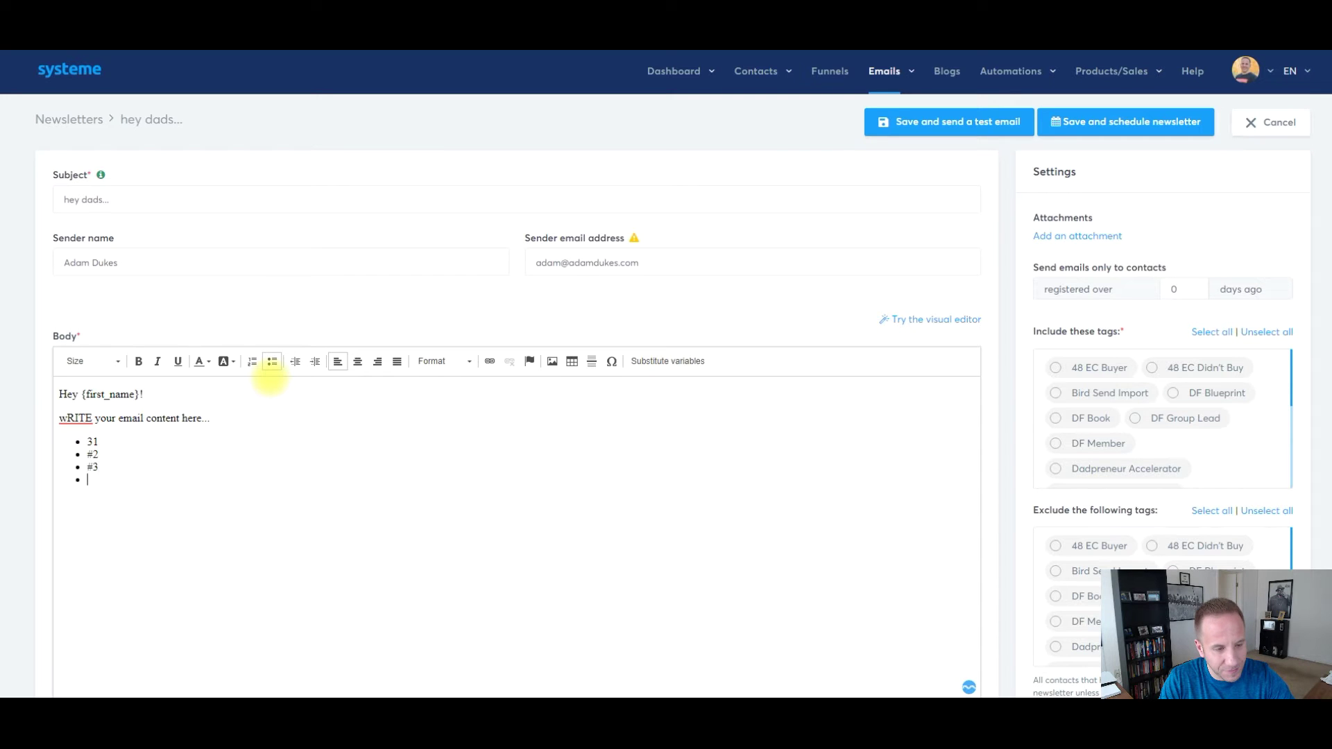
{"action": "key", "text": "Return"}
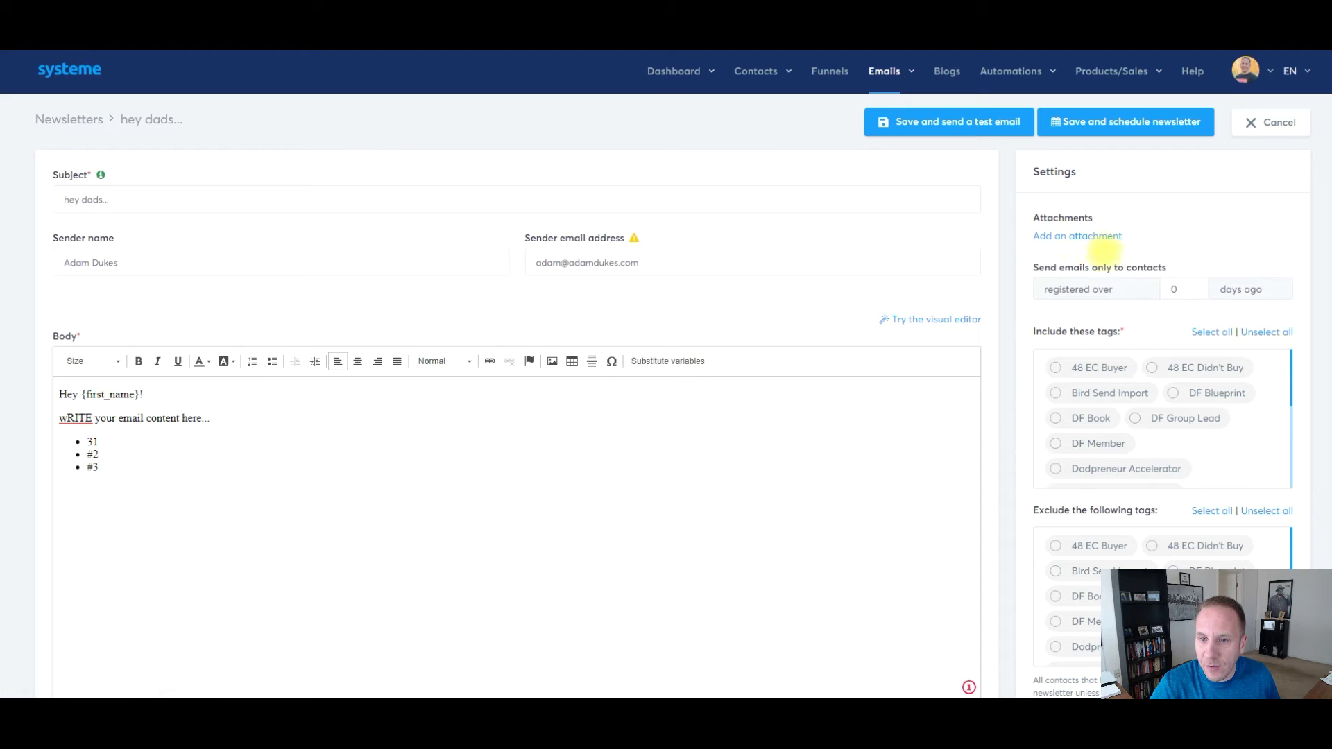
{"action": "left_click_drag", "start_coordinate": [1074, 267], "coordinate": [1123, 280]}
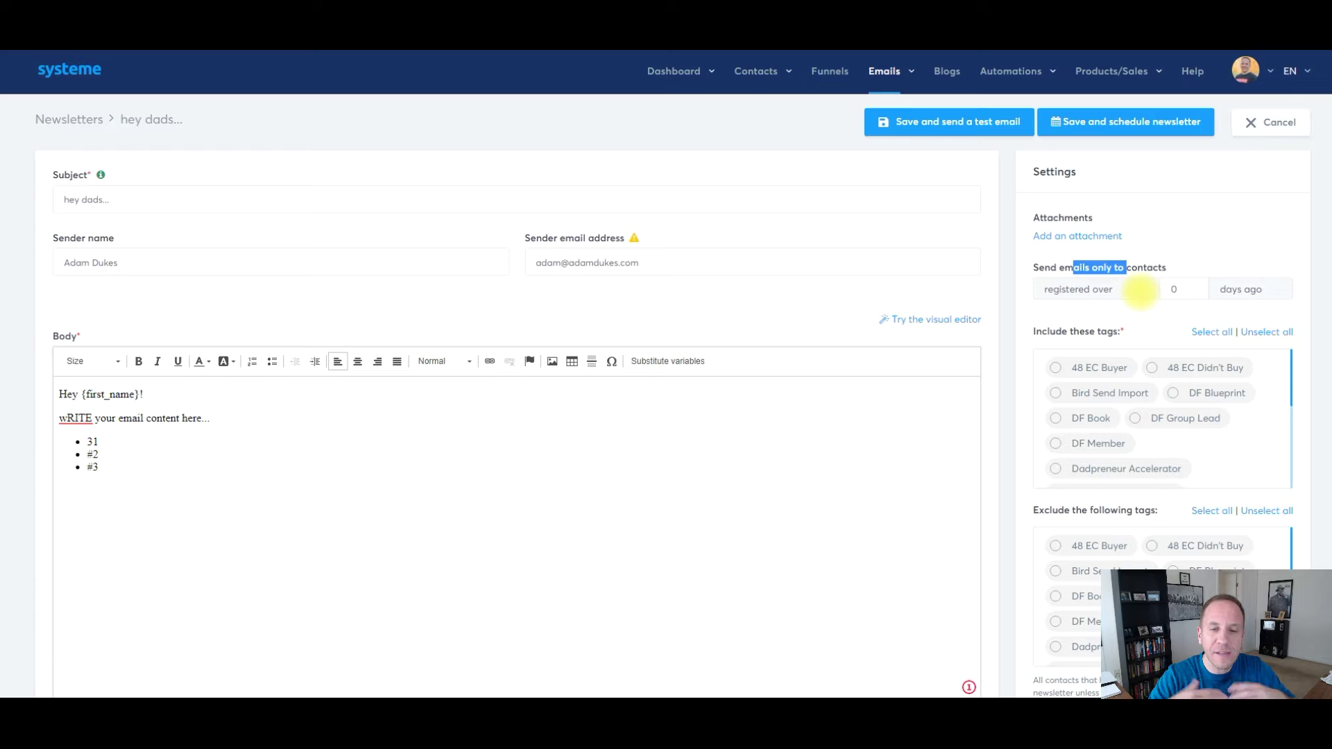
{"action": "left_click", "coordinate": [1145, 292]}
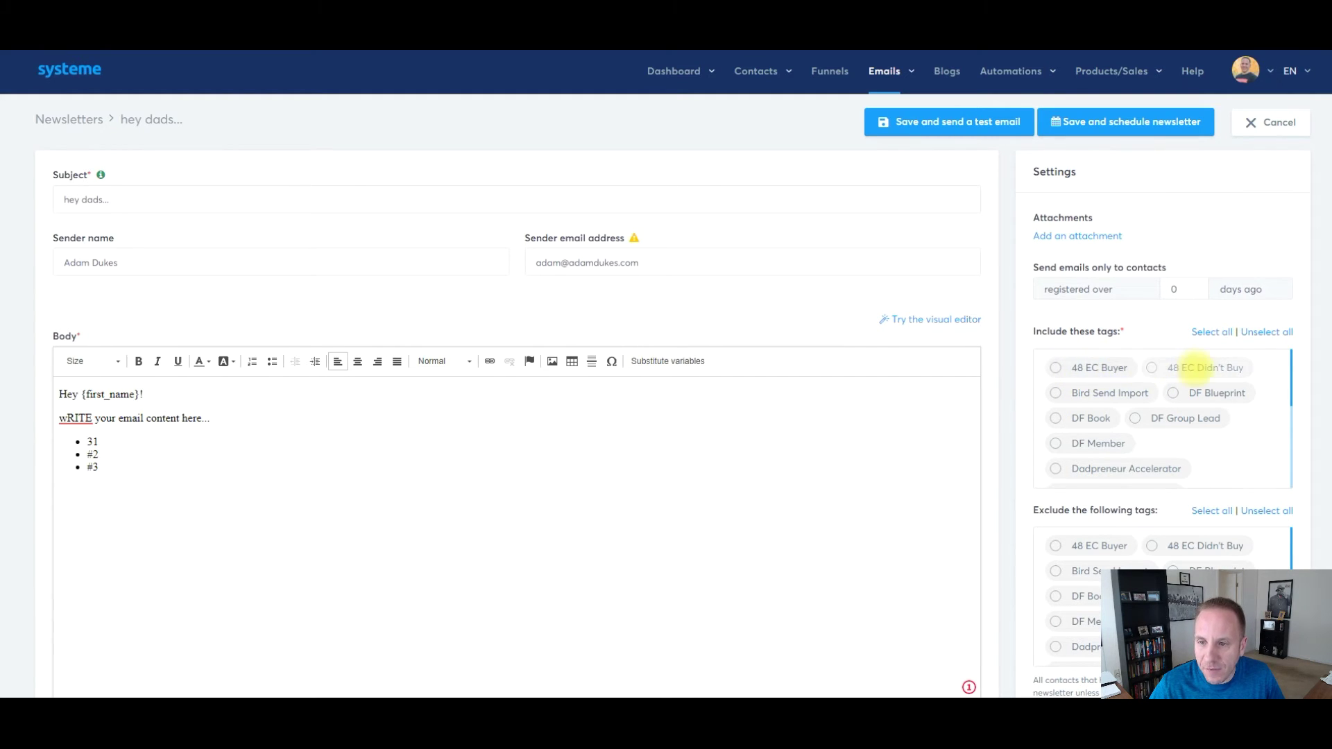
{"action": "scroll", "coordinate": [1145, 385], "scroll_direction": "down", "scroll_amount": 2}
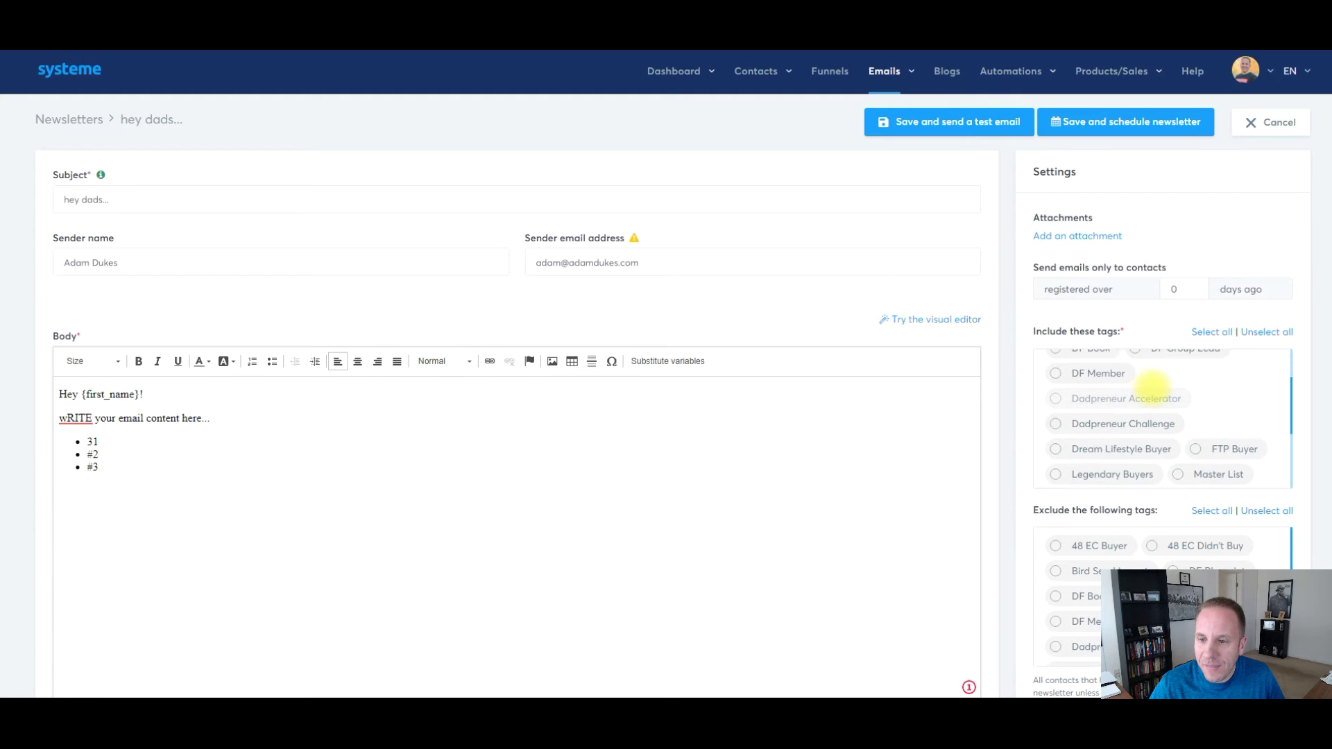
{"action": "scroll", "coordinate": [1145, 381], "scroll_direction": "down", "scroll_amount": 1}
{"action": "scroll", "coordinate": [1124, 387], "scroll_direction": "down", "scroll_amount": 1}
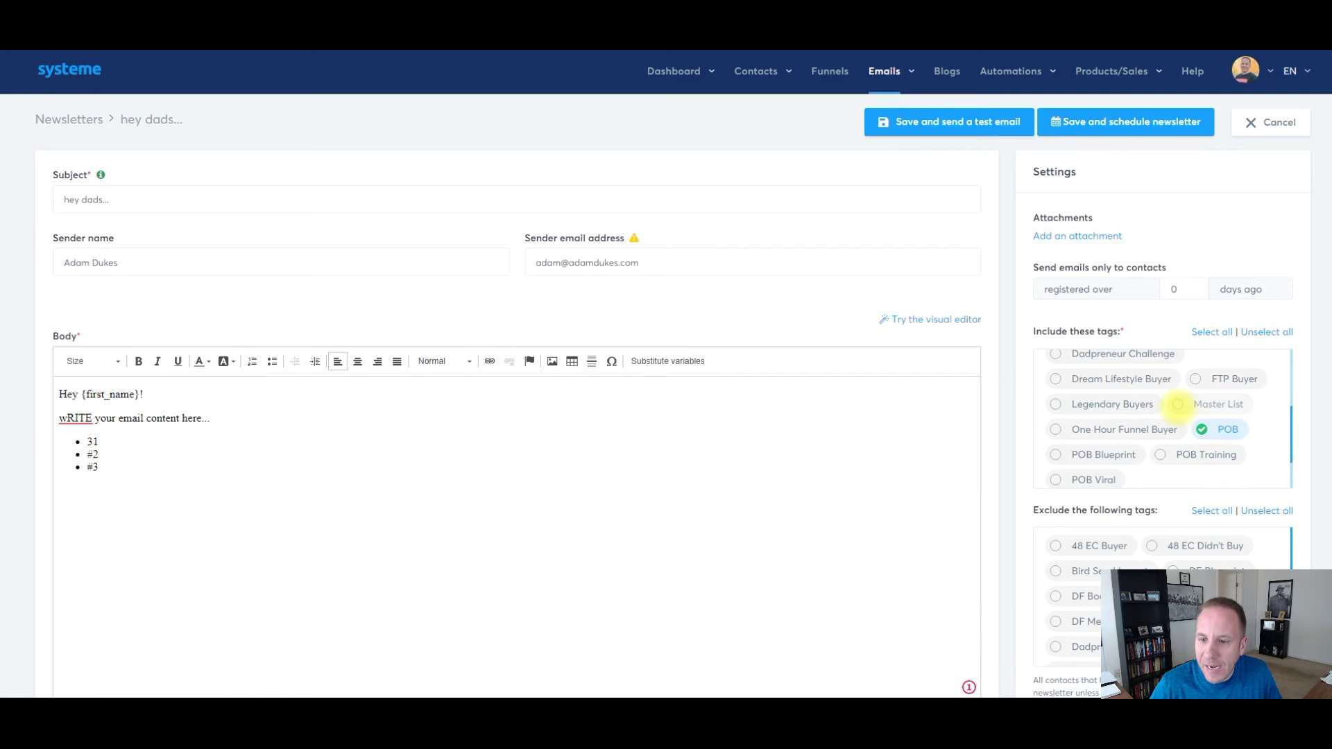
{"action": "scroll", "coordinate": [1197, 427], "scroll_direction": "down", "scroll_amount": 1}
{"action": "scroll", "coordinate": [1153, 468], "scroll_direction": "down", "scroll_amount": 1}
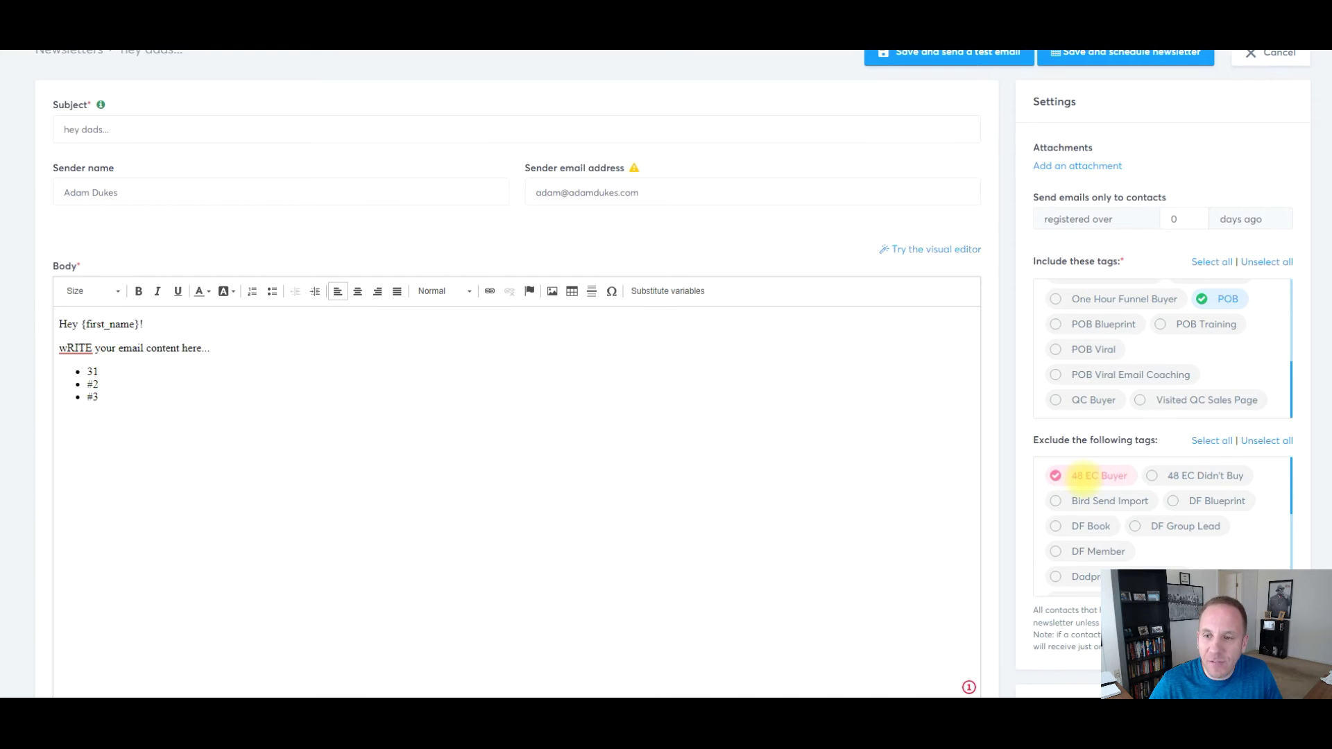
{"action": "scroll", "coordinate": [1072, 471], "scroll_direction": "down", "scroll_amount": 2}
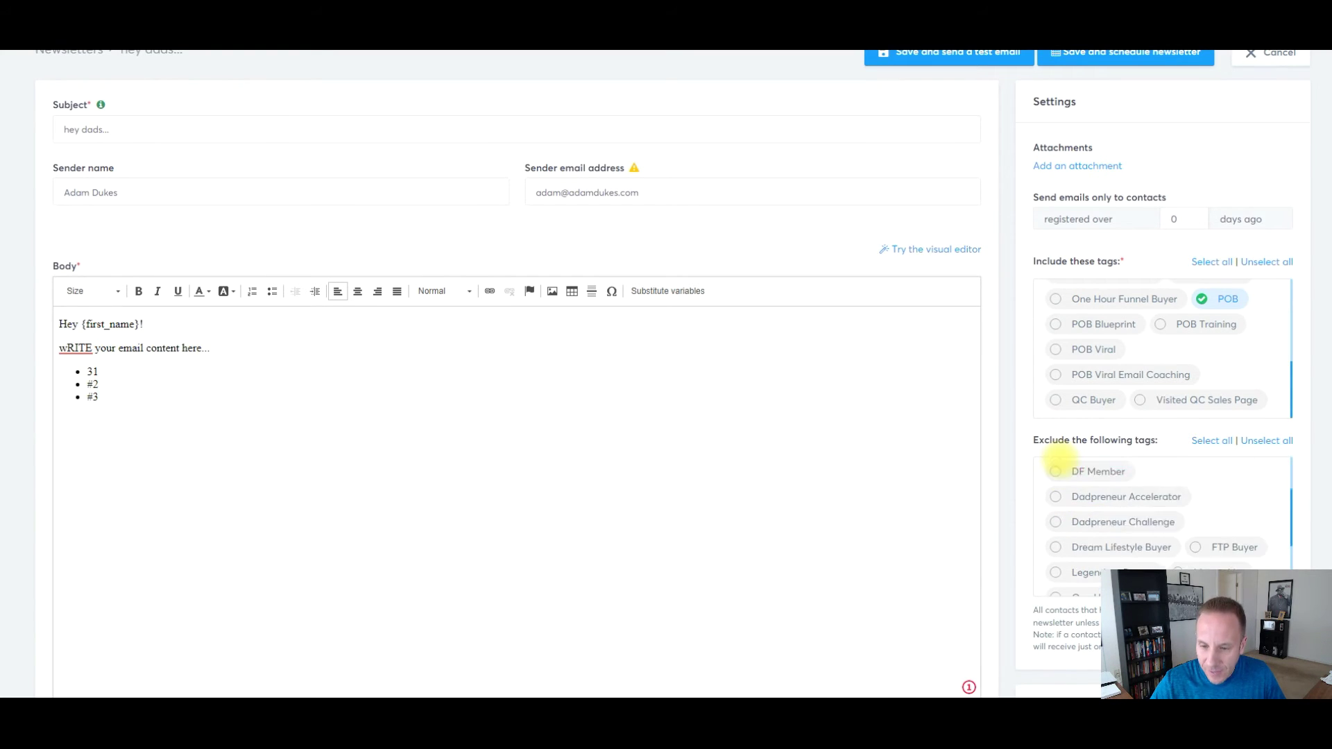
{"action": "scroll", "coordinate": [1056, 466], "scroll_direction": "down", "scroll_amount": 1}
{"action": "scroll", "coordinate": [1008, 526], "scroll_direction": "down", "scroll_amount": 1}
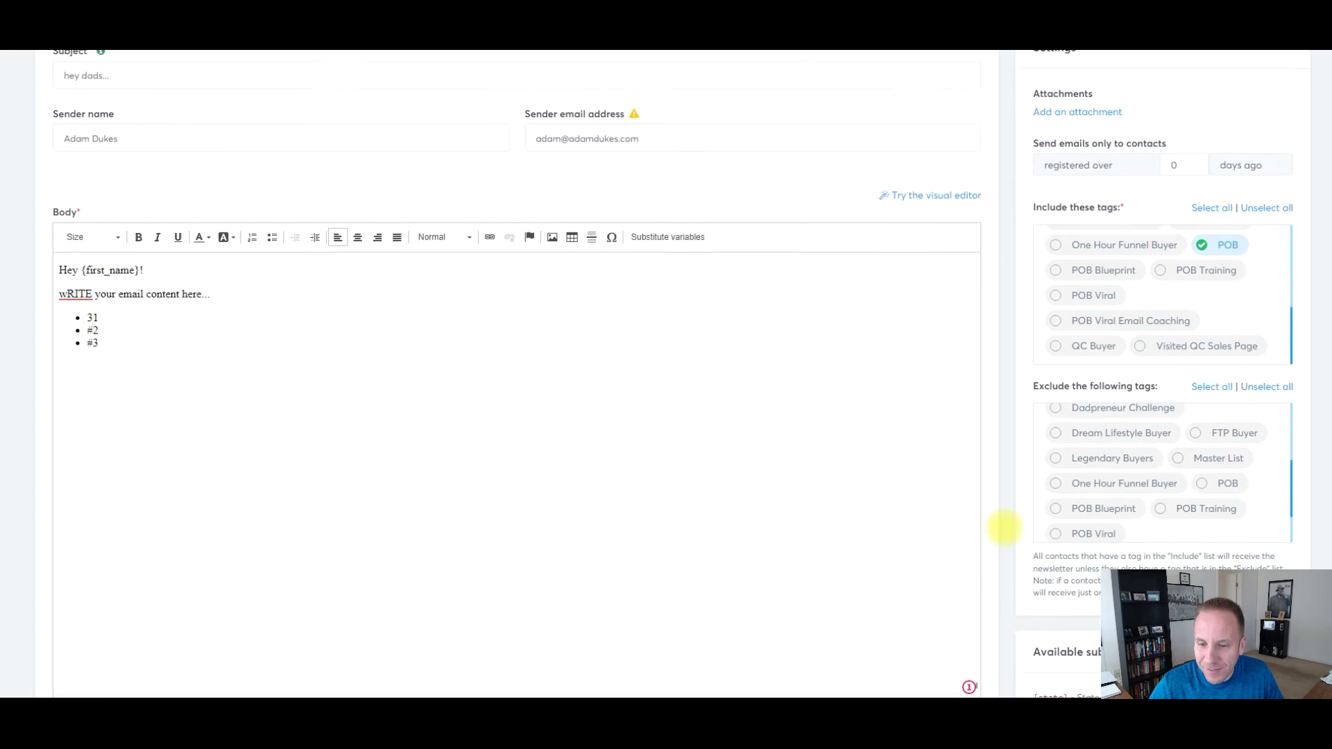
{"action": "scroll", "coordinate": [1005, 516], "scroll_direction": "down", "scroll_amount": 1}
{"action": "scroll", "coordinate": [1041, 525], "scroll_direction": "down", "scroll_amount": 2}
{"action": "scroll", "coordinate": [1104, 447], "scroll_direction": "down", "scroll_amount": 3}
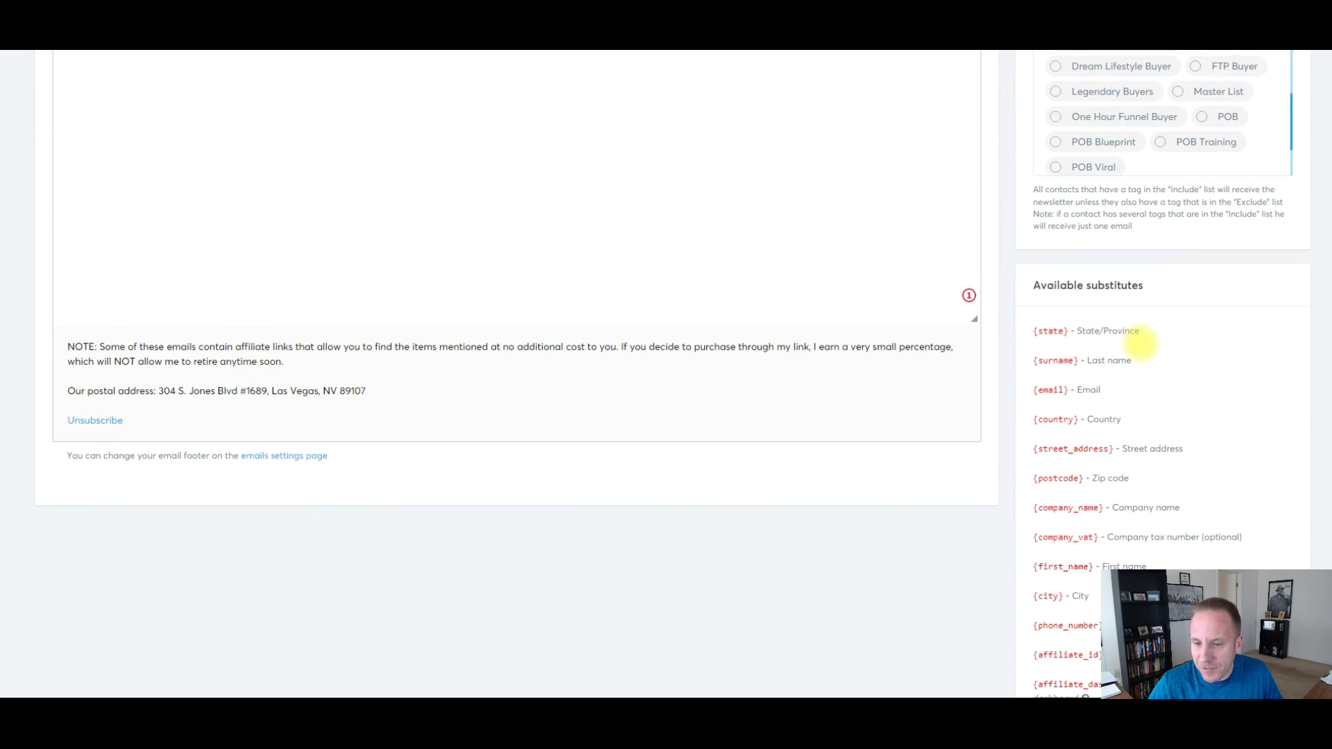
{"action": "scroll", "coordinate": [1114, 386], "scroll_direction": "up", "scroll_amount": 5}
{"action": "scroll", "coordinate": [1056, 387], "scroll_direction": "up", "scroll_amount": 3}
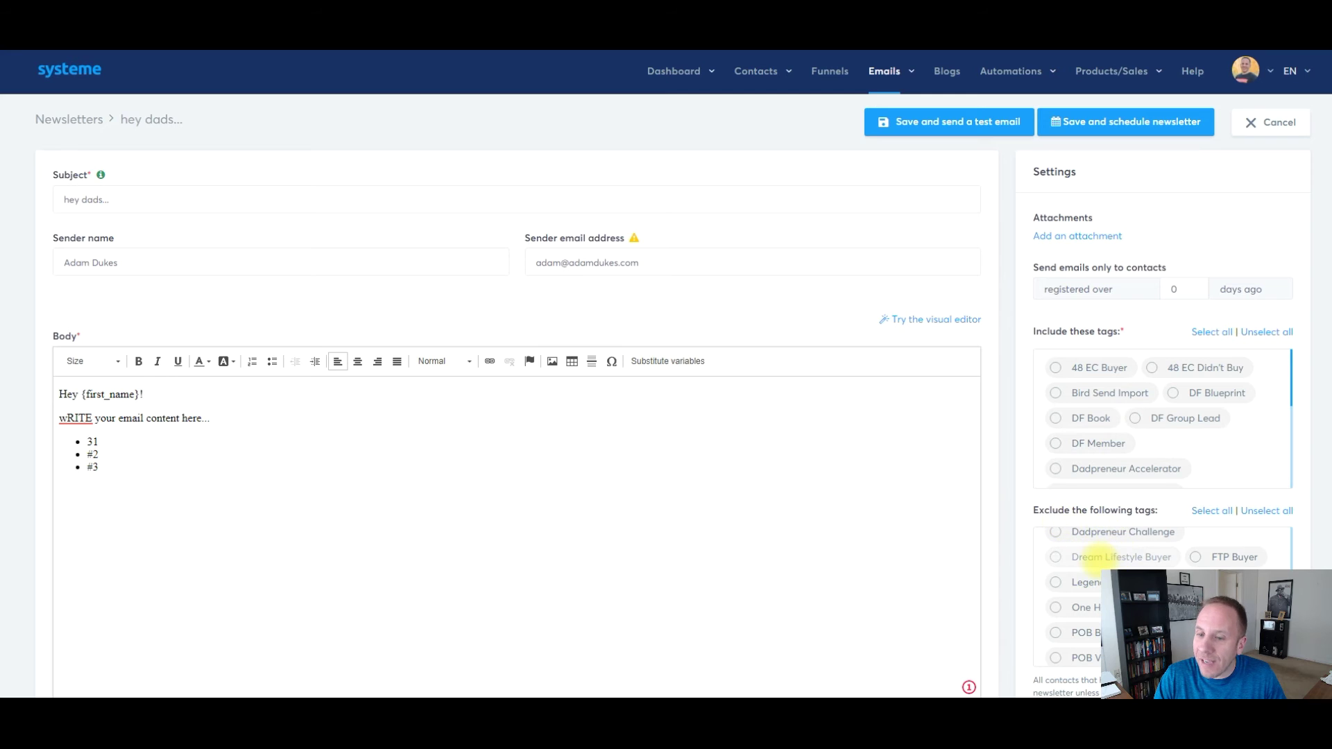
{"action": "scroll", "coordinate": [1107, 556], "scroll_direction": "up", "scroll_amount": 3}
Exclude contacts tagged 48 EC Buyer, save, and review the 22/12/2021 11:10 send time
{"action": "left_click", "coordinate": [1062, 548]}
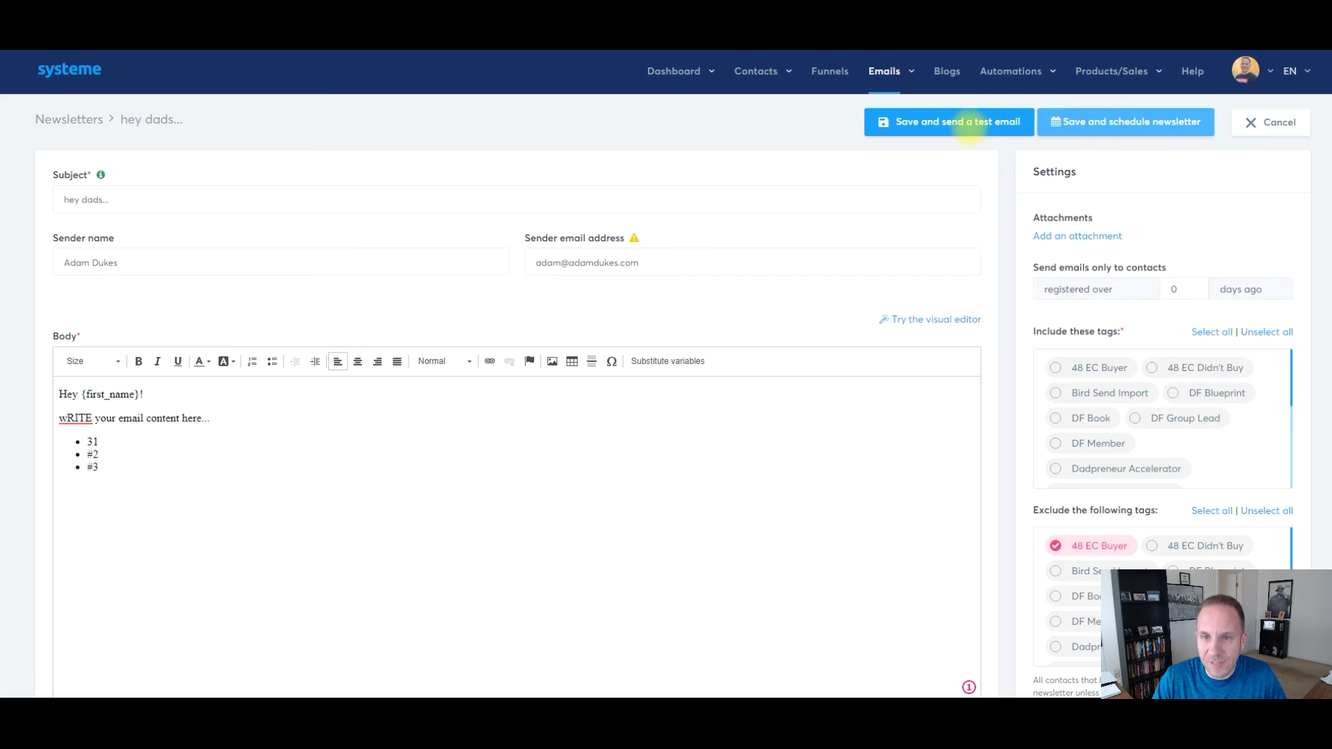
{"action": "left_click", "coordinate": [982, 125]}
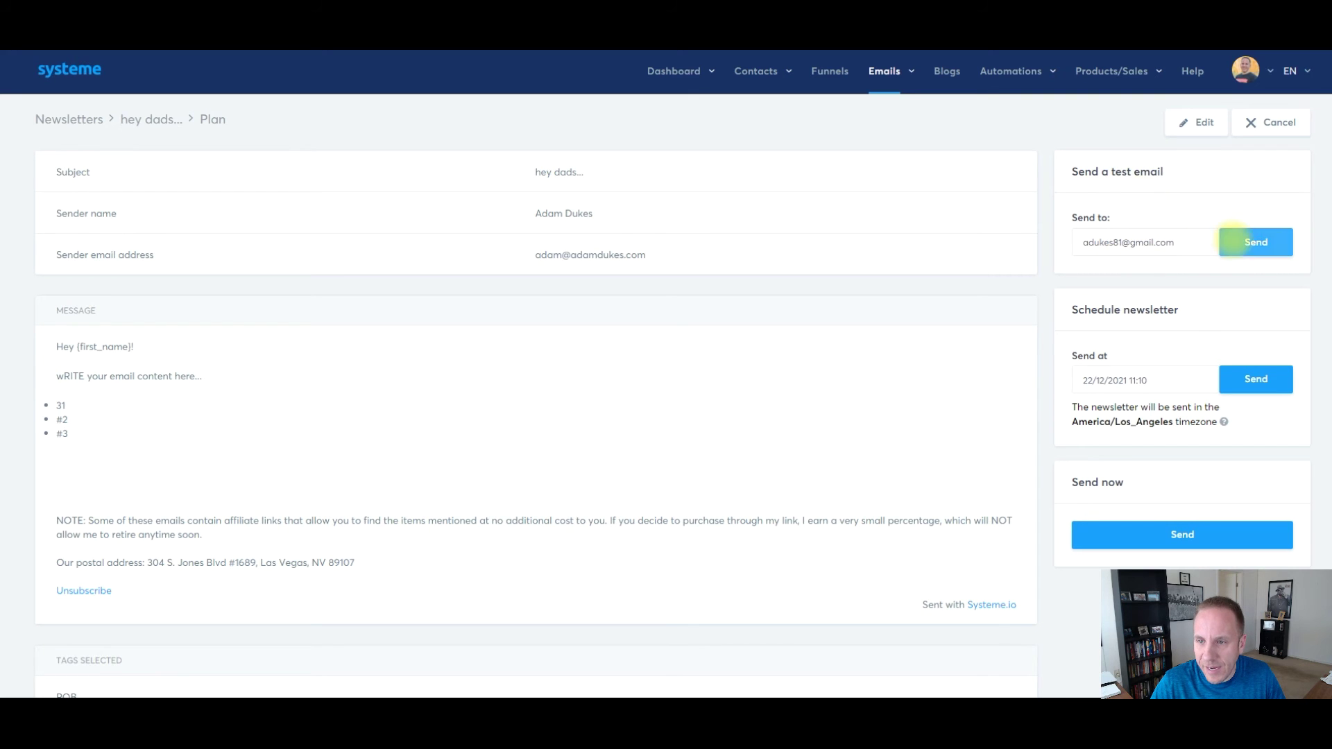
{"action": "scroll", "coordinate": [1190, 230], "scroll_direction": "down", "scroll_amount": 1}
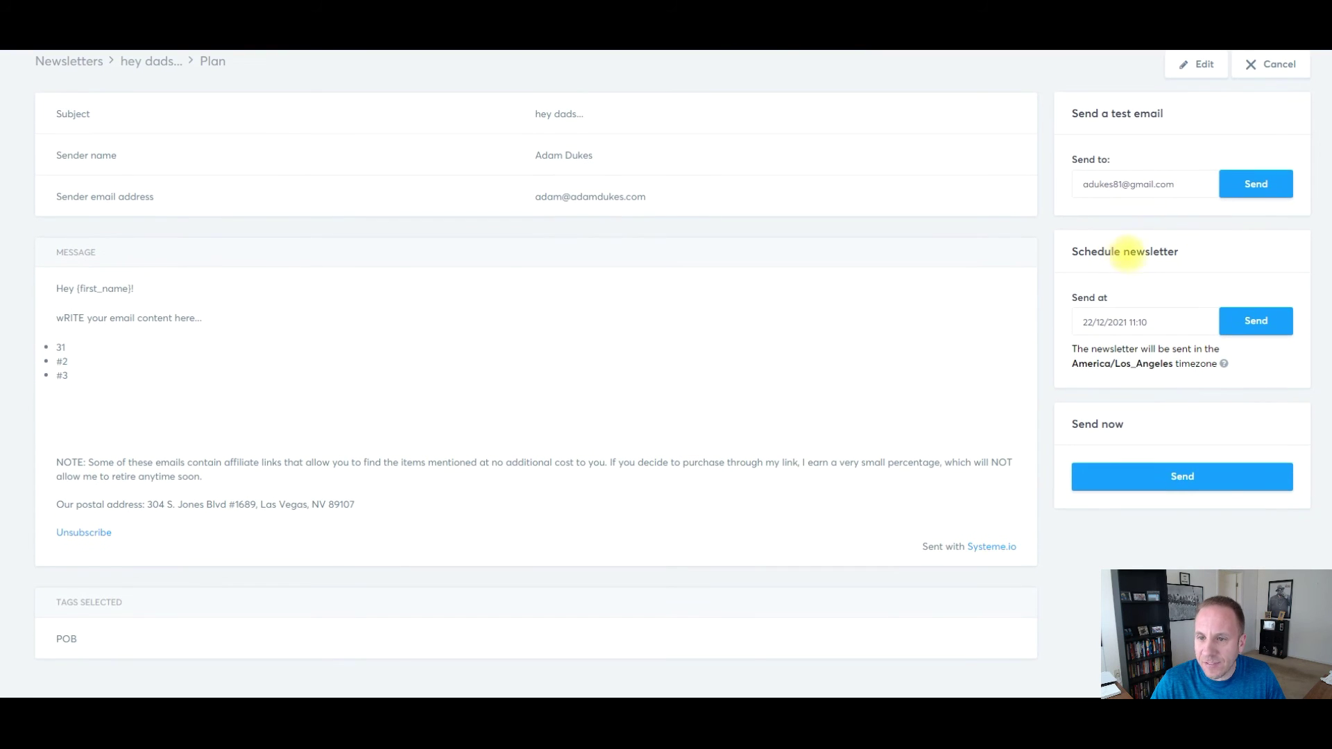
{"action": "left_click", "coordinate": [1177, 317]}
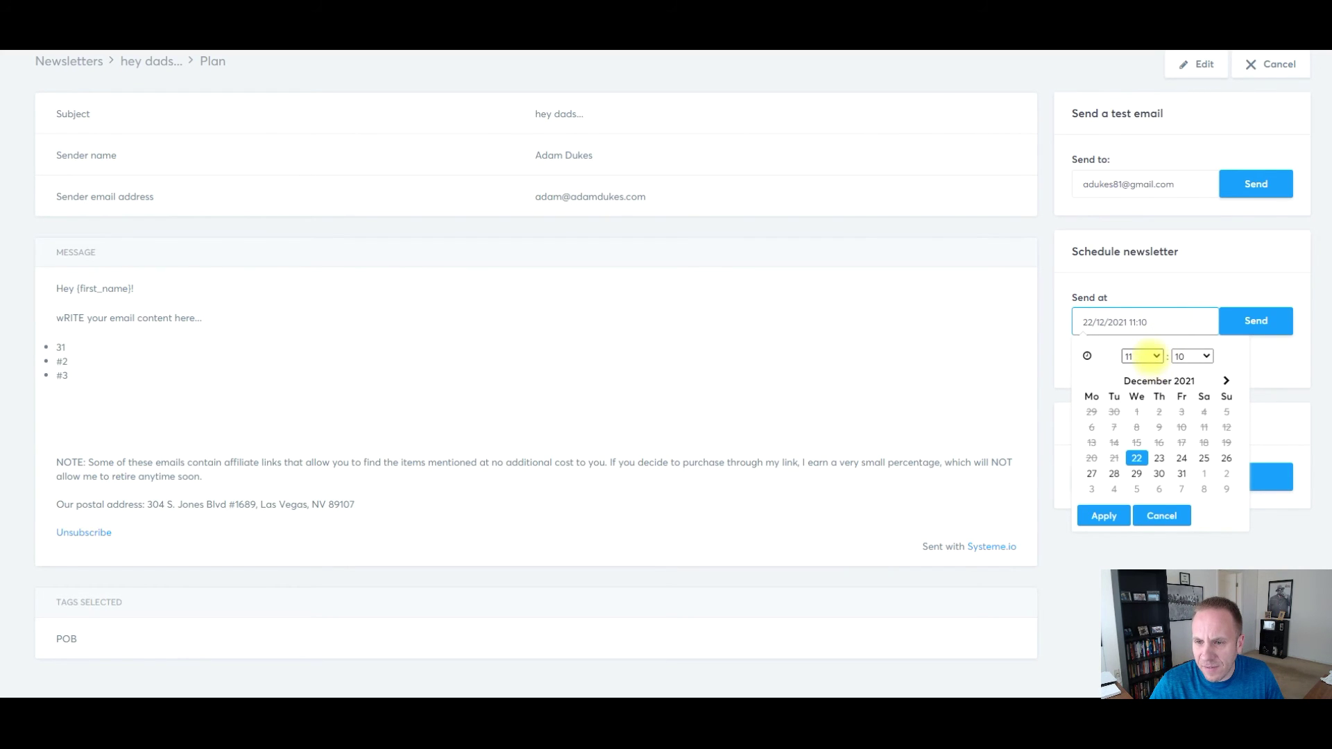
{"action": "left_click", "coordinate": [1143, 356]}
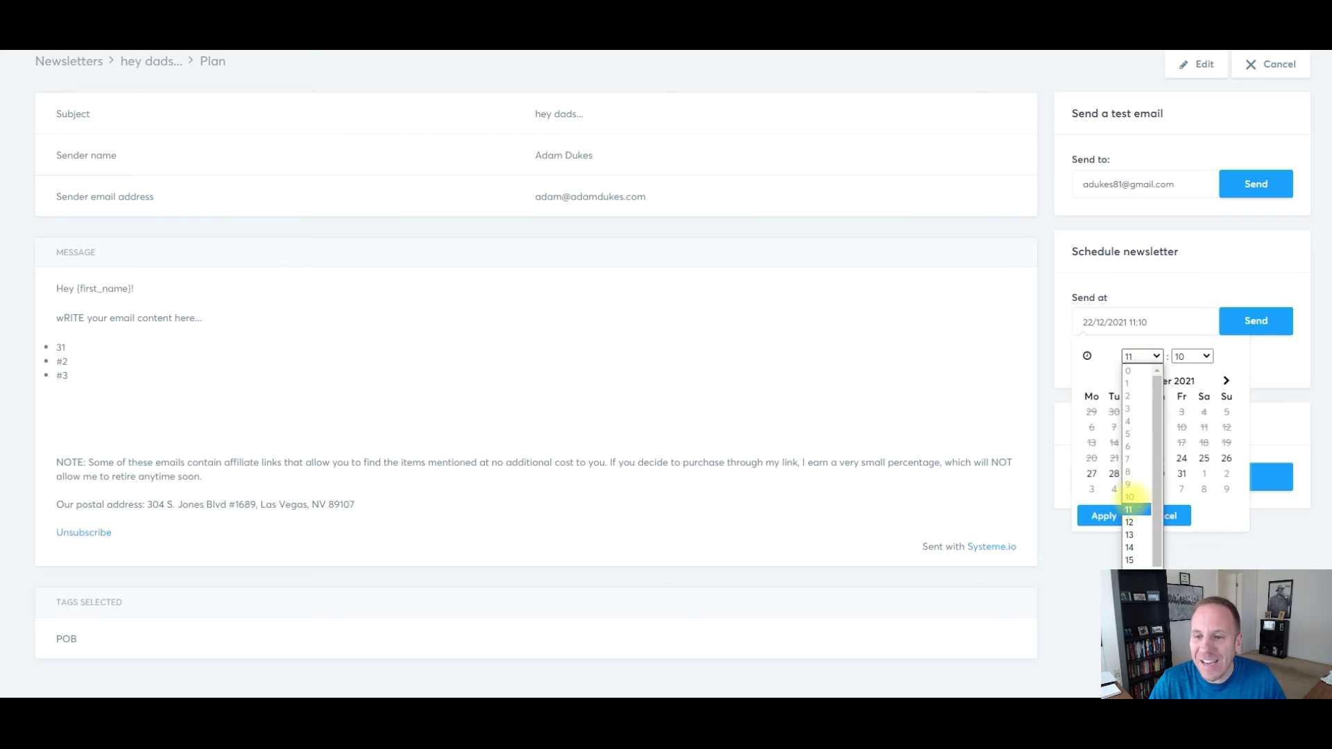
{"action": "left_click", "coordinate": [1102, 361]}
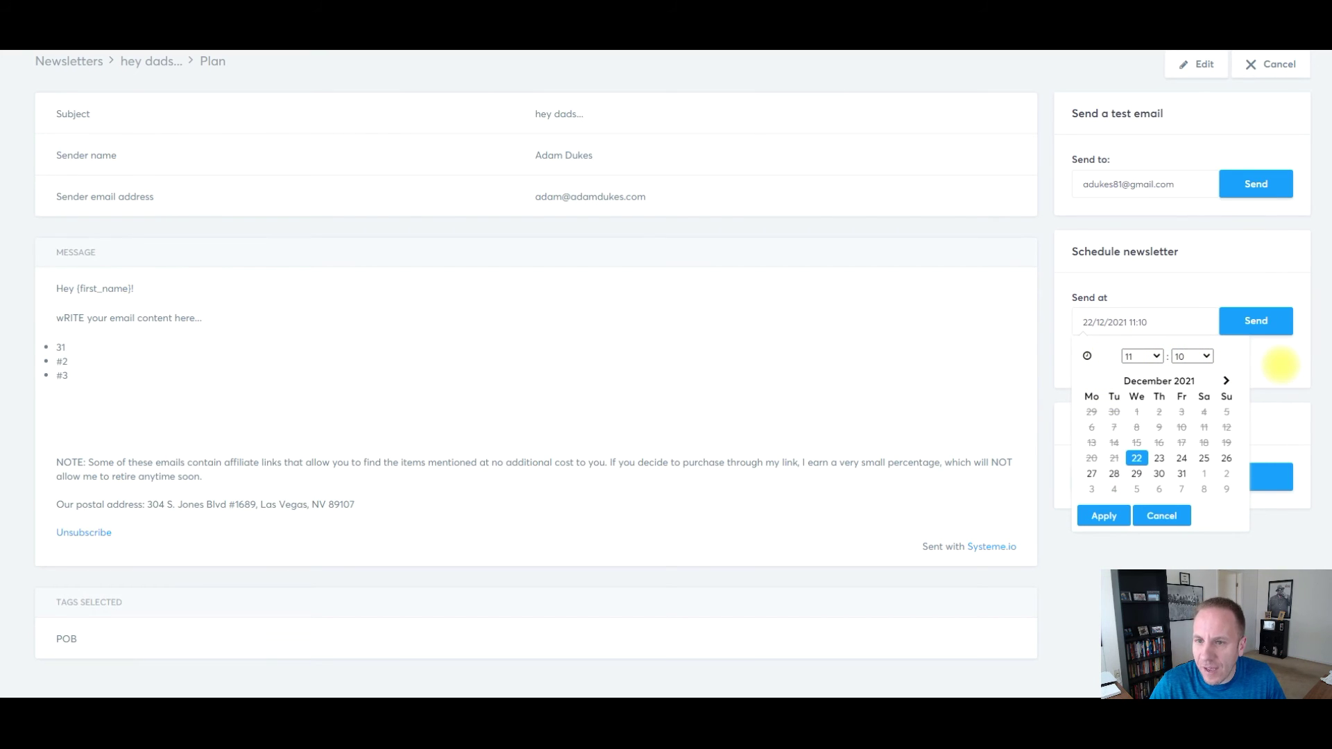
{"action": "left_click", "coordinate": [1280, 365]}
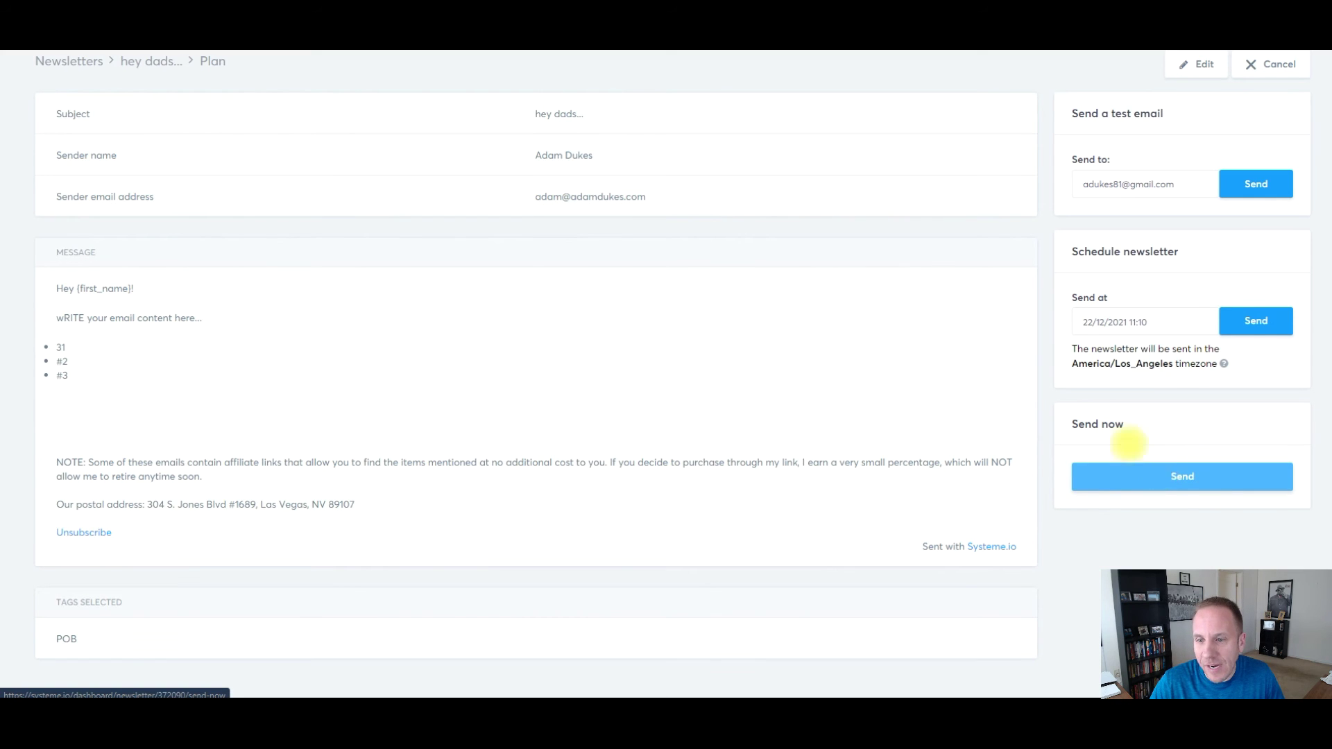
{"action": "scroll", "coordinate": [1170, 422], "scroll_direction": "up", "scroll_amount": 1}
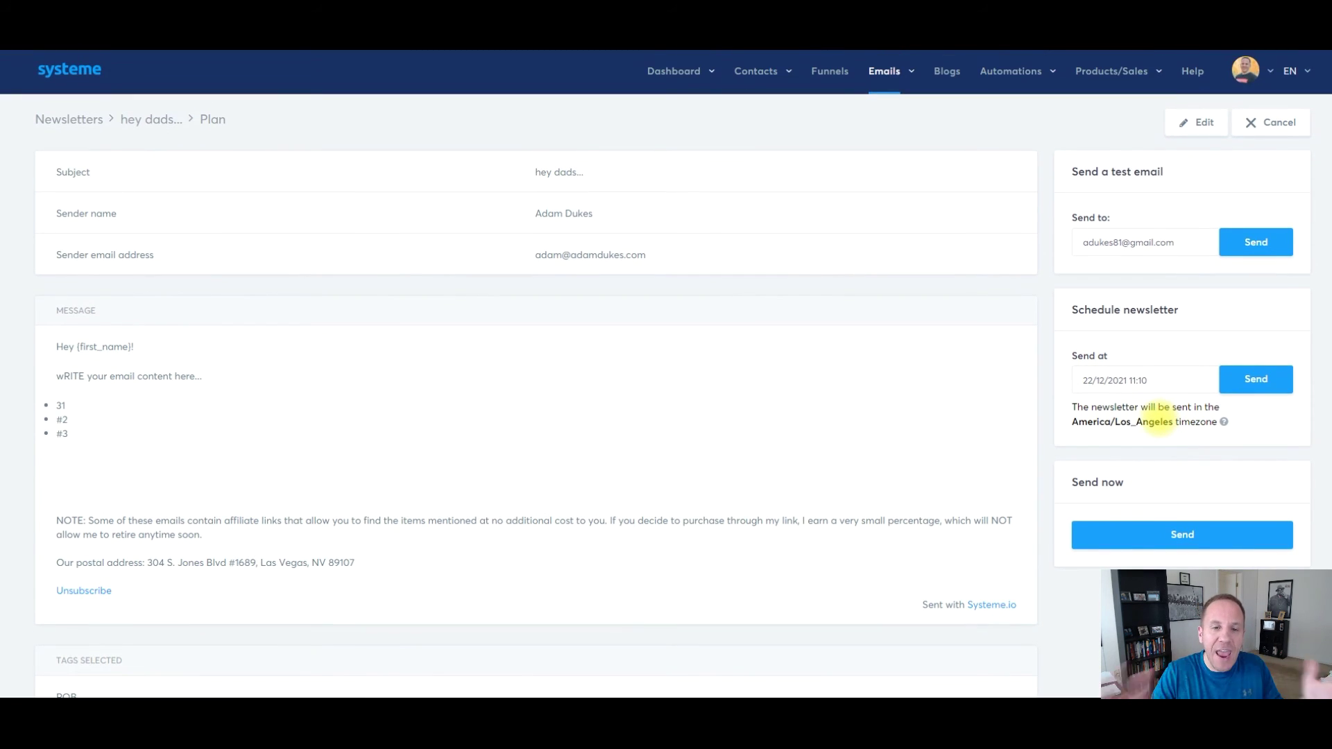